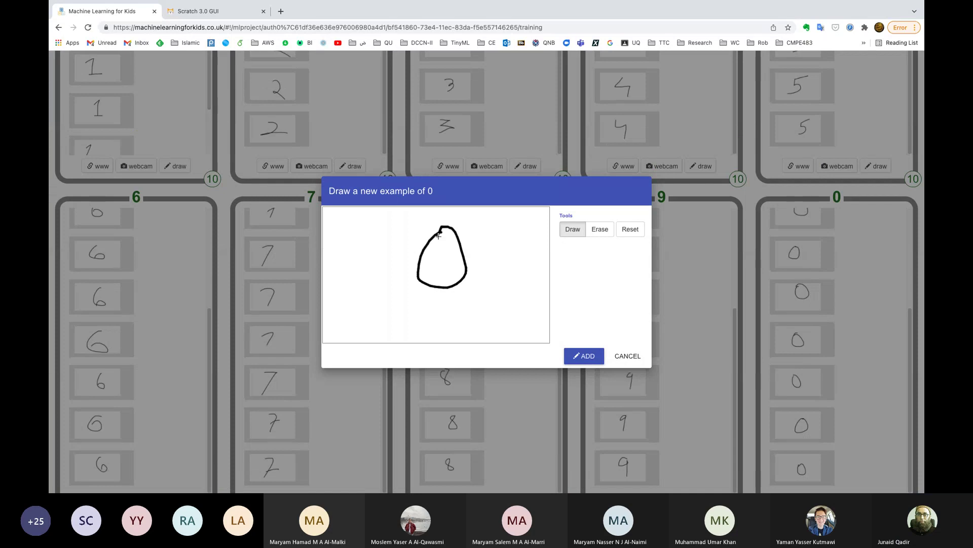
Try to add the hand-drawn zero as another training example for label 0
click(594, 355)
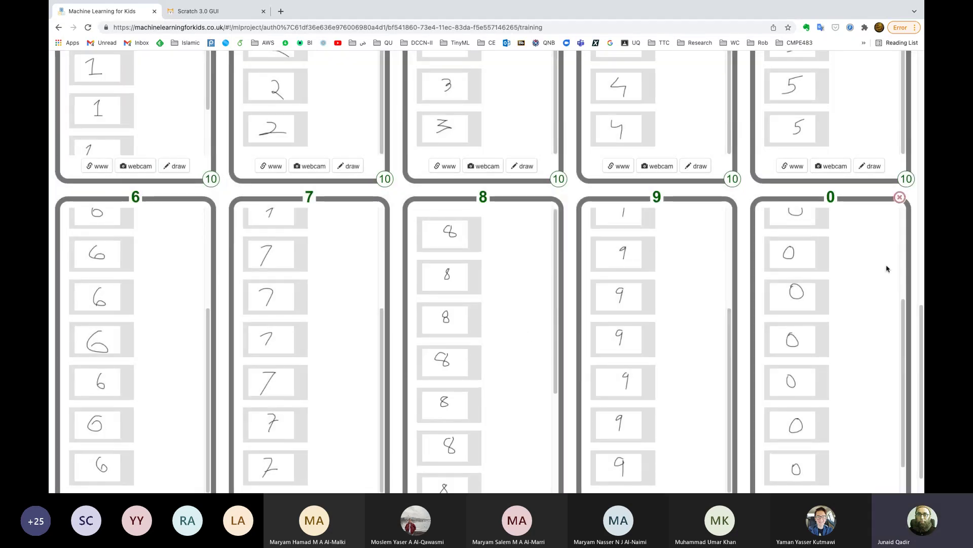
scroll(921, 279, down, 2)
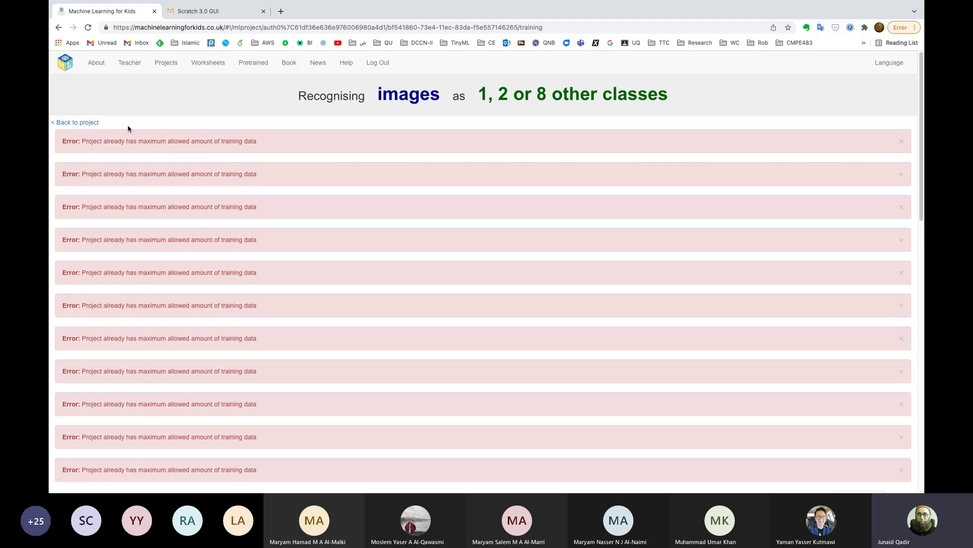
Reopen the Numbers project's training data and review the collected examples for all ten digit labels
click(81, 123)
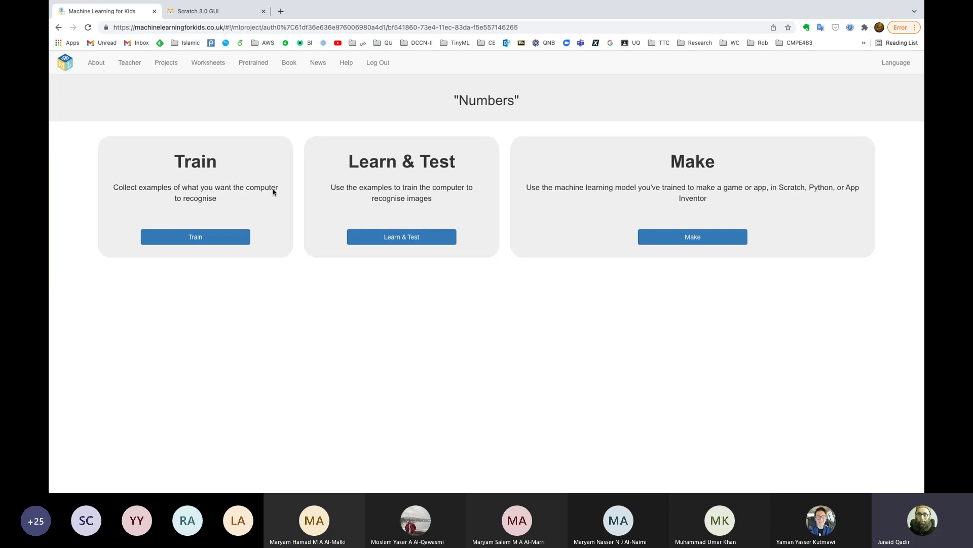
click(234, 237)
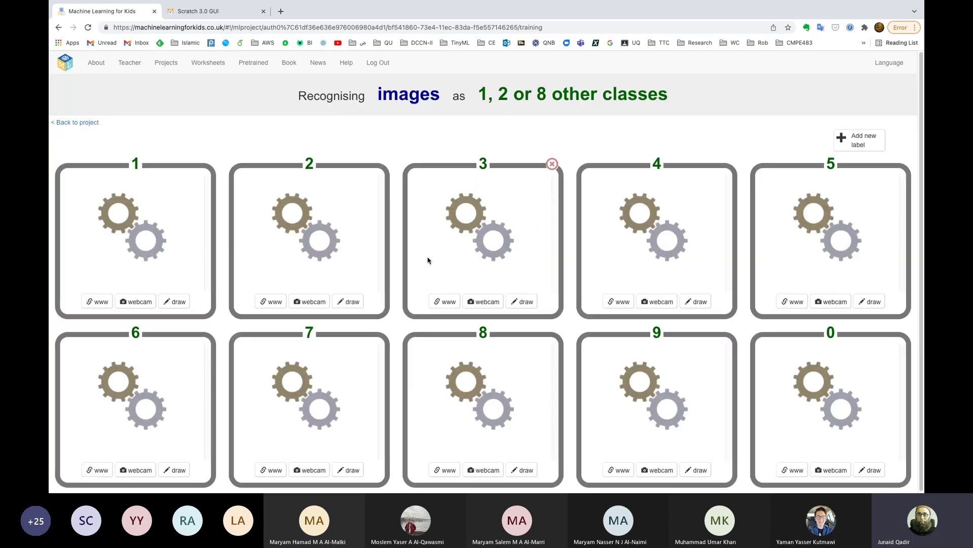
scroll(427, 260, down, 1)
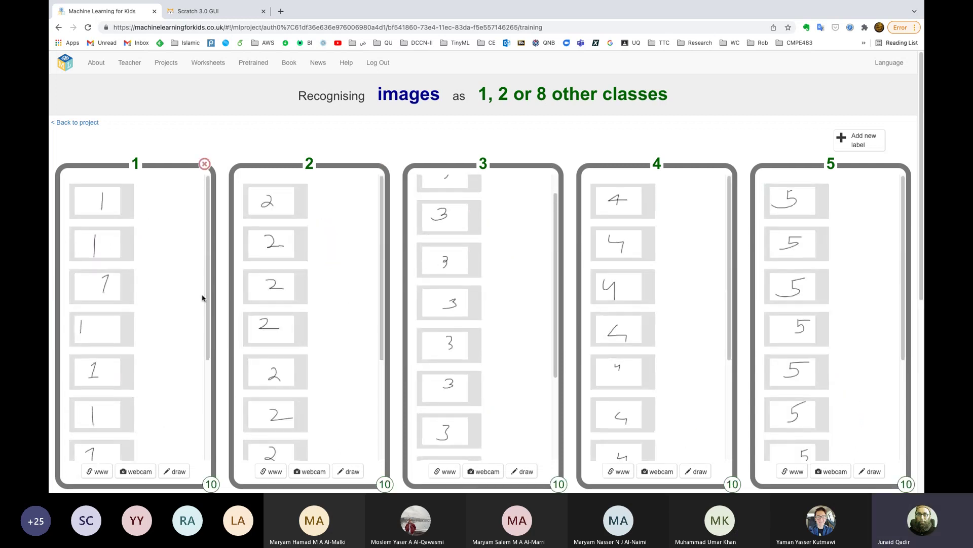
scroll(219, 304, down, 7)
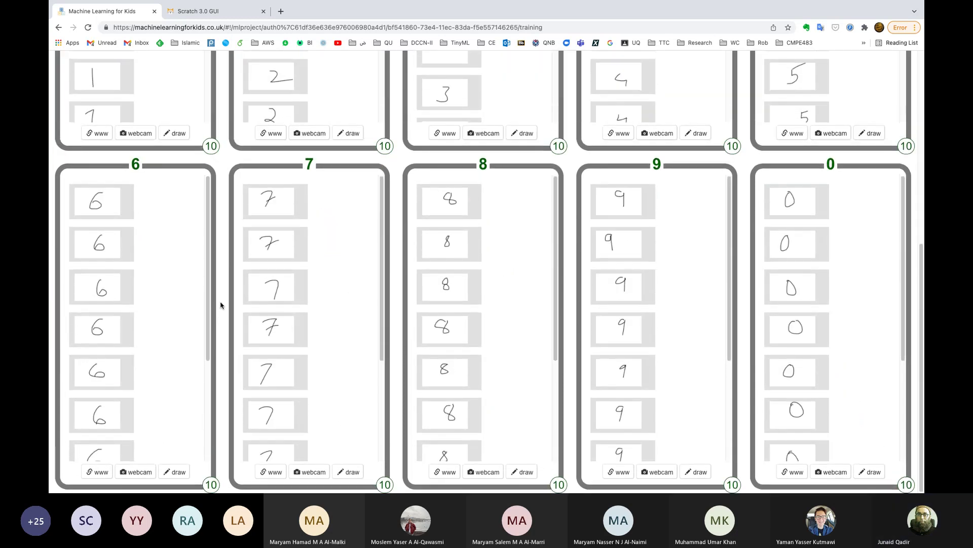
scroll(203, 260, up, 7)
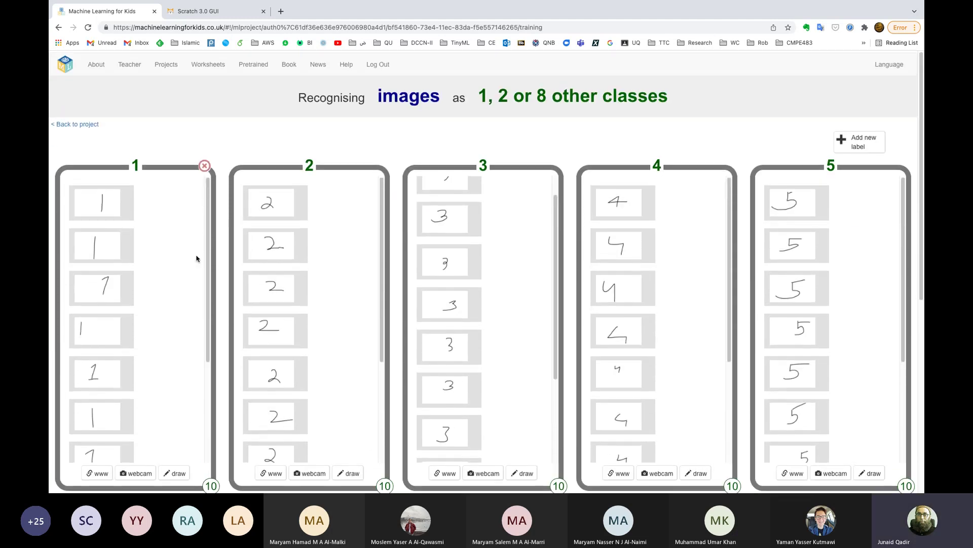
Train a new machine learning model for the Numbers project from the collected digit examples
click(71, 124)
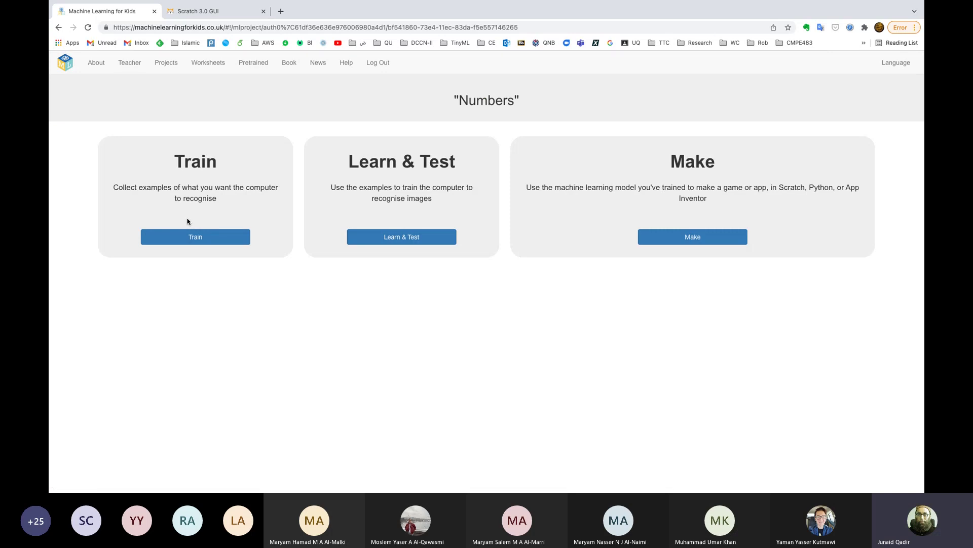
click(365, 242)
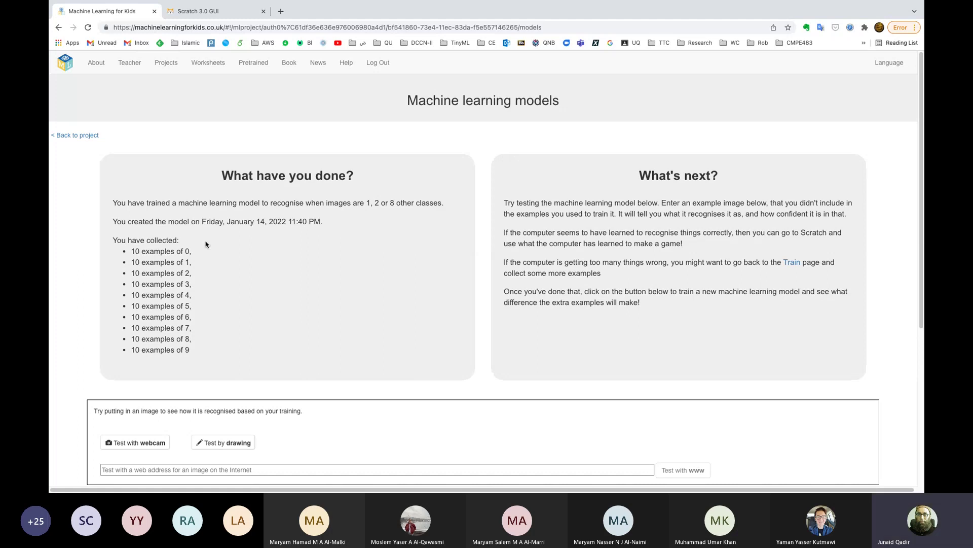
scroll(183, 292, down, 3)
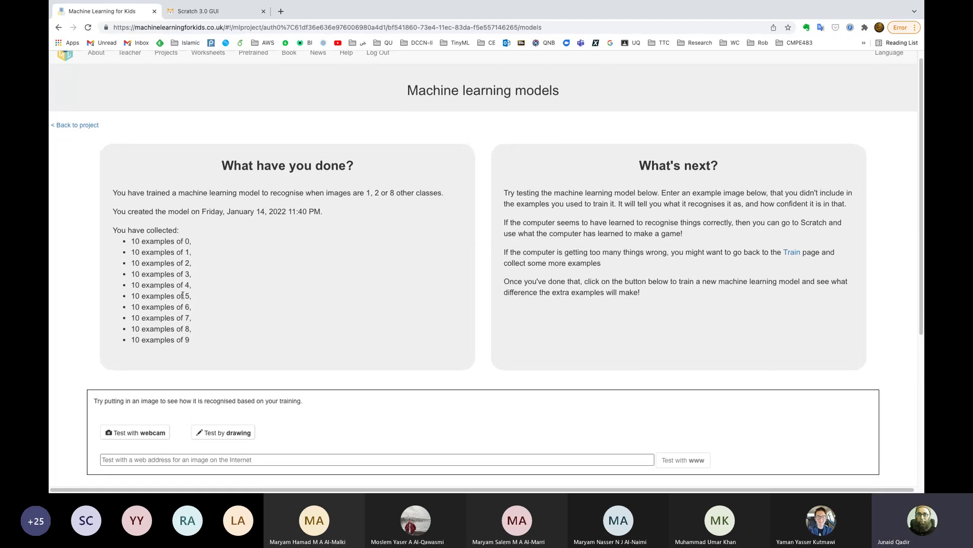
scroll(182, 295, down, 3)
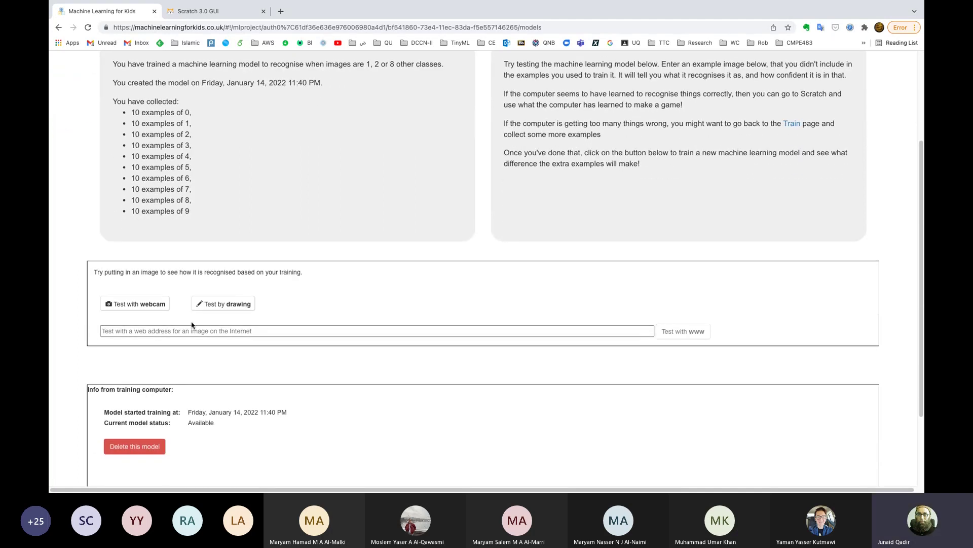
scroll(193, 346, down, 4)
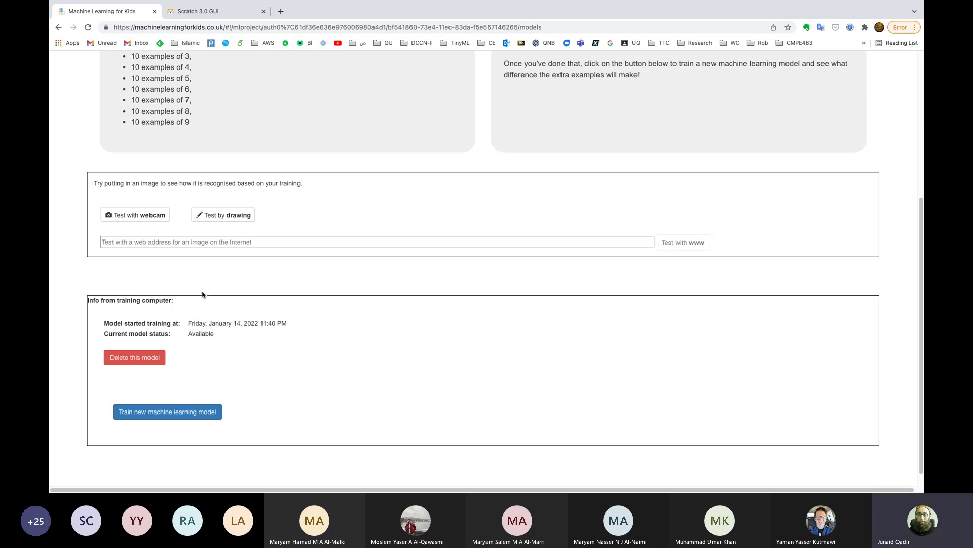
scroll(203, 293, up, 5)
scroll(202, 294, down, 5)
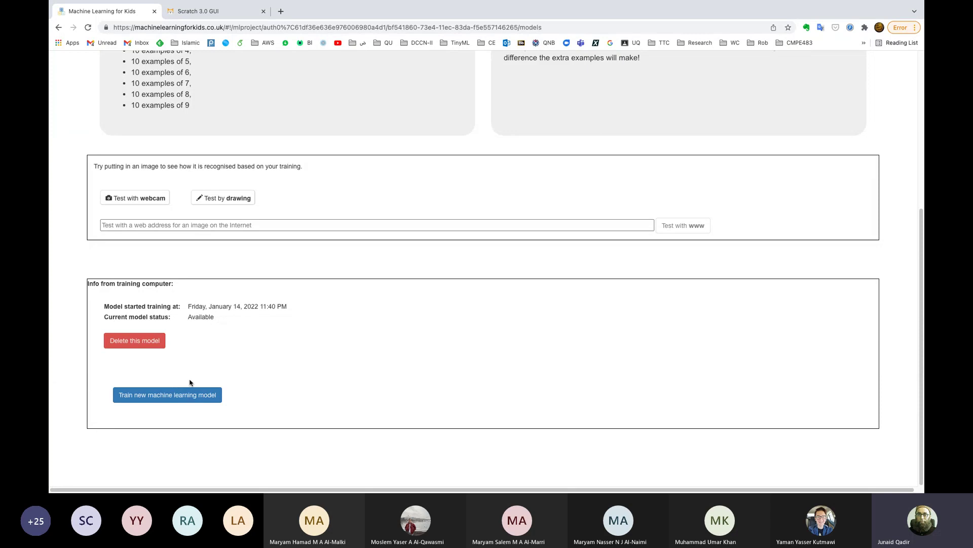
click(185, 395)
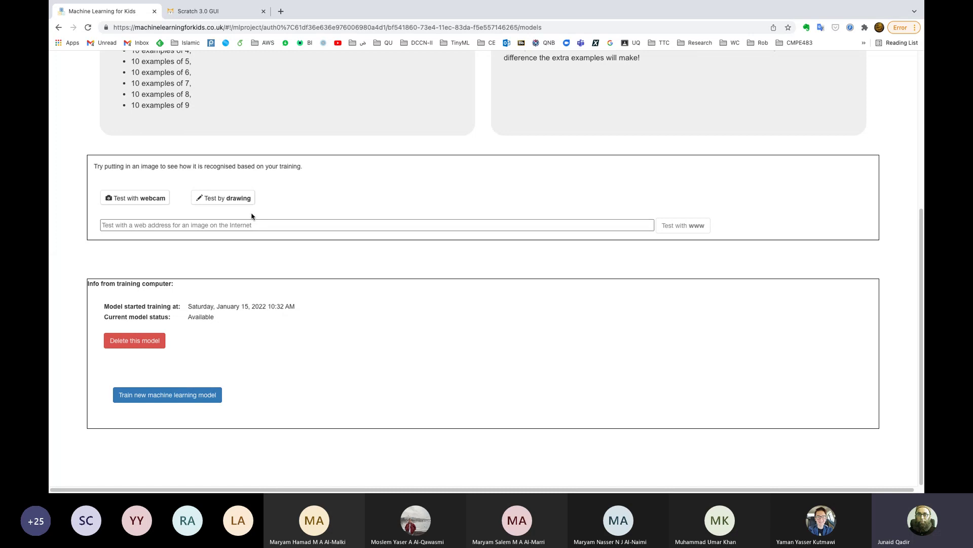
Test the newly trained model with three hand-drawn digits, submitting each one separately for recognition
click(242, 200)
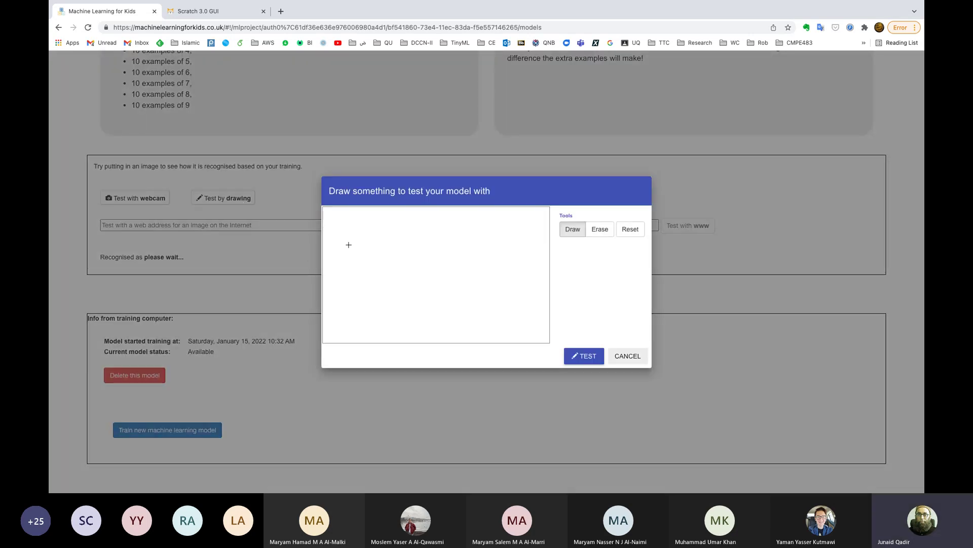
mouse_move(375, 233)
mouse_down()
mouse_move(413, 218)
mouse_move(377, 282)
mouse_up()
click(581, 355)
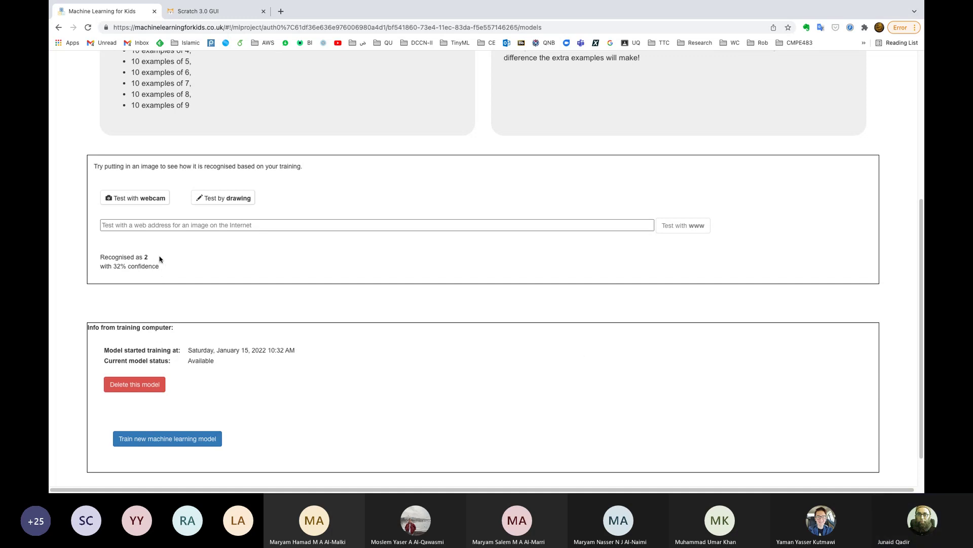
click(217, 199)
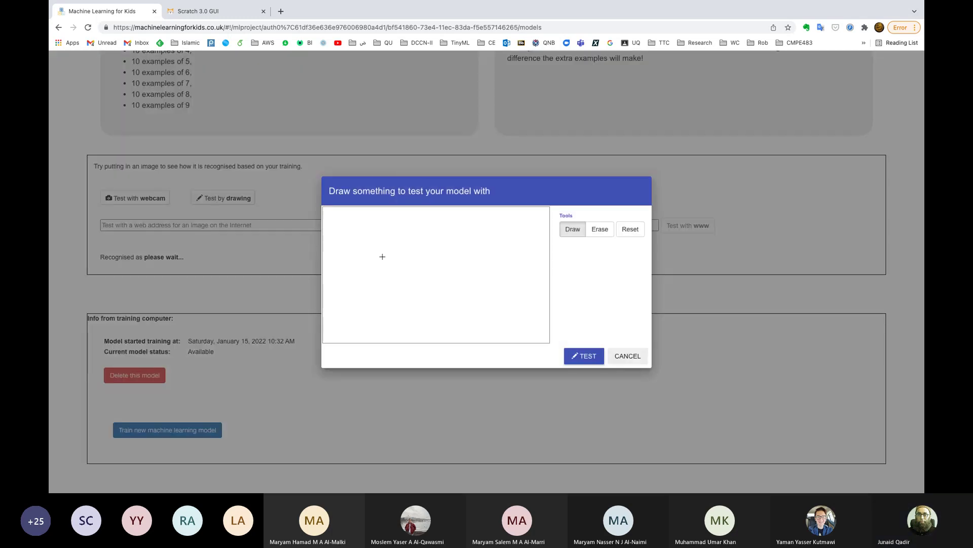
mouse_move(409, 234)
mouse_down()
mouse_move(386, 262)
mouse_move(431, 261)
mouse_move(420, 304)
mouse_up()
click(584, 356)
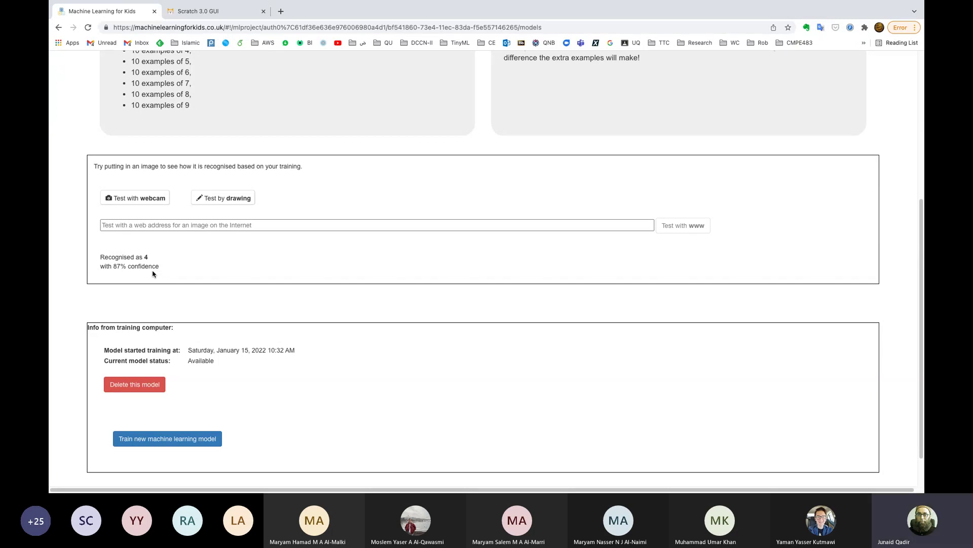
click(219, 202)
mouse_move(415, 234)
mouse_down()
mouse_move(409, 283)
mouse_move(395, 296)
mouse_move(459, 262)
mouse_up()
click(580, 358)
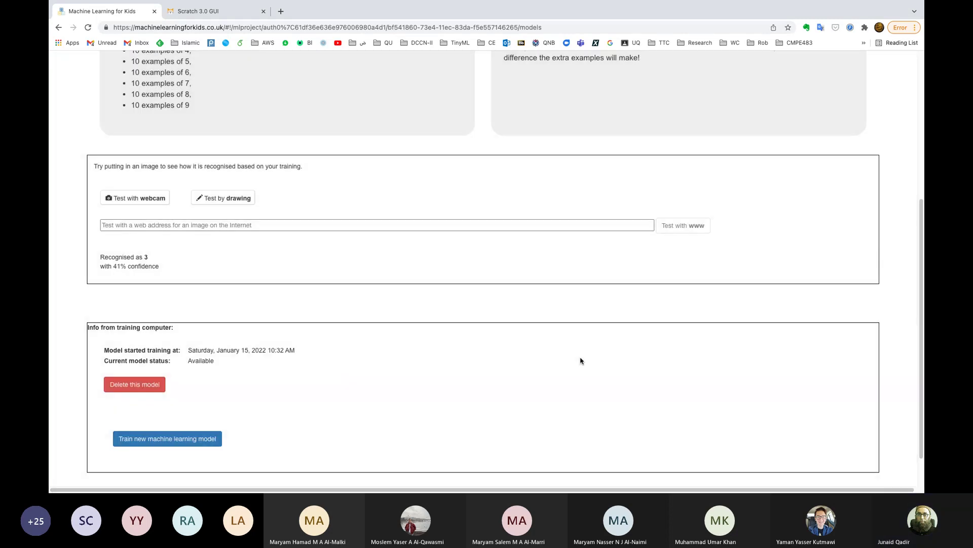
Draw the digit 9 and submit it to test the model's recognition
click(246, 208)
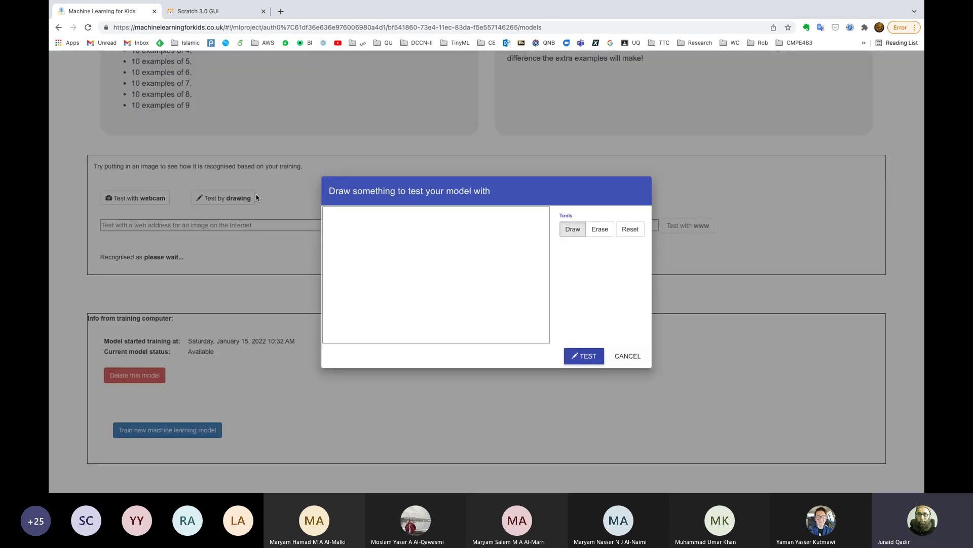
mouse_move(446, 238)
mouse_down()
mouse_move(433, 256)
mouse_move(440, 291)
mouse_up()
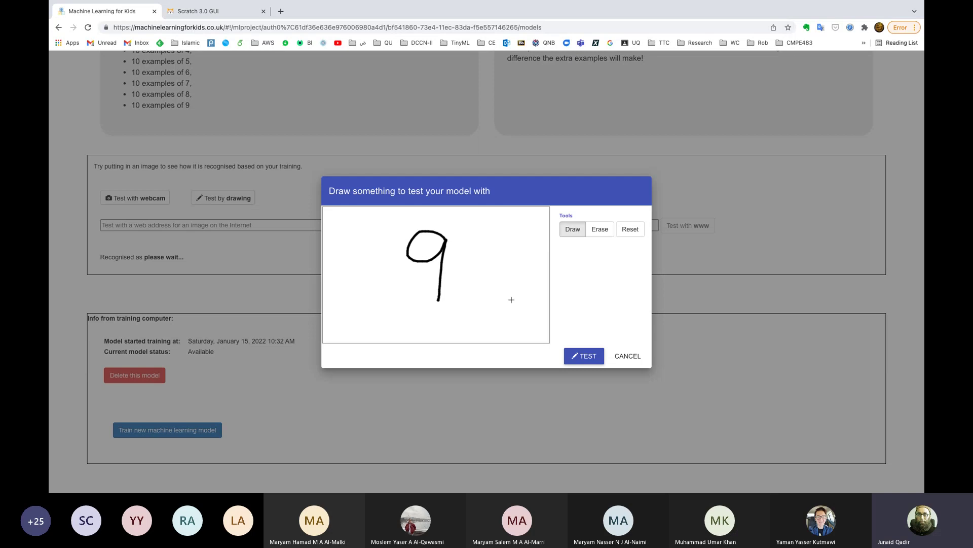
click(576, 355)
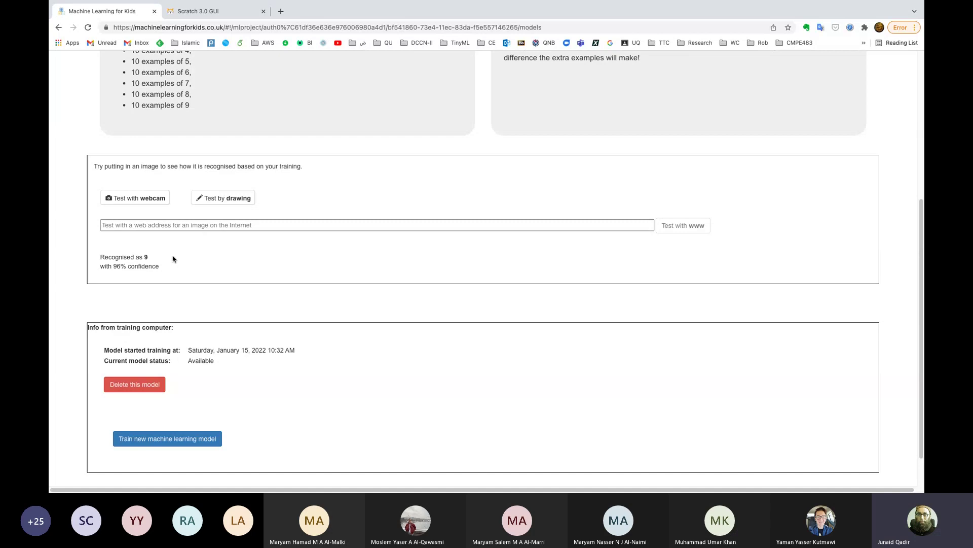
Test the model with one more hand-drawn digit after the 9
click(232, 201)
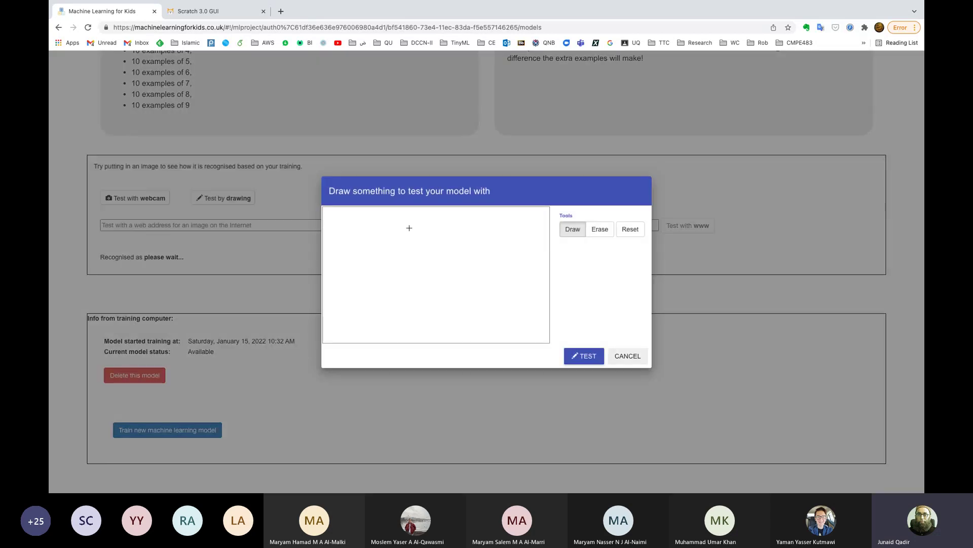
mouse_move(405, 233)
mouse_down()
mouse_move(421, 226)
mouse_move(406, 287)
mouse_move(393, 286)
mouse_move(441, 282)
mouse_up()
click(583, 356)
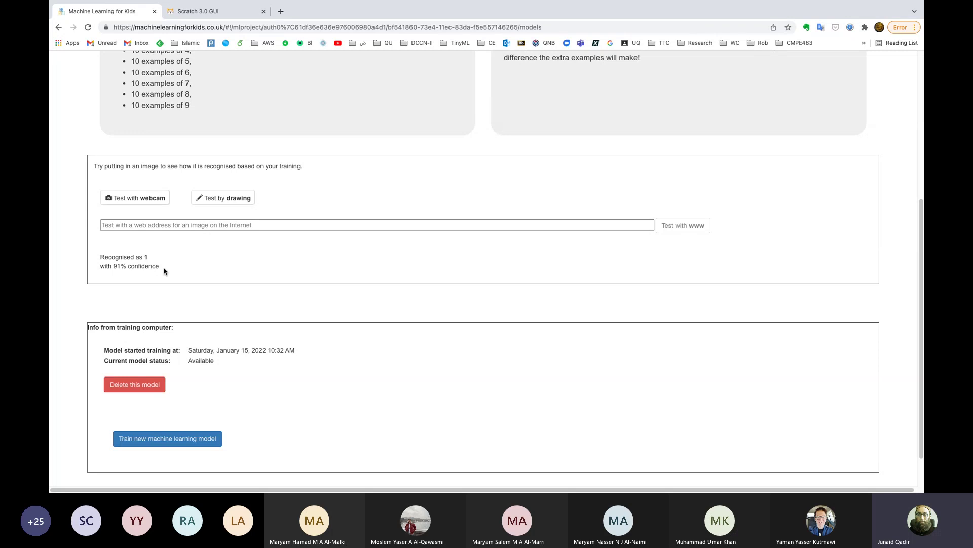
Open the Numbers project in Scratch 3 to make something with the trained model
scroll(163, 271, up, 5)
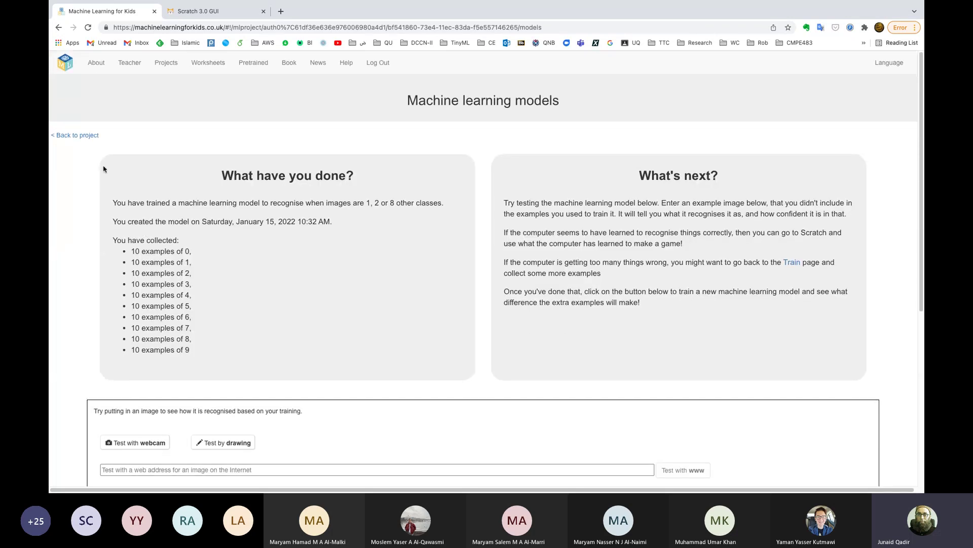
click(90, 136)
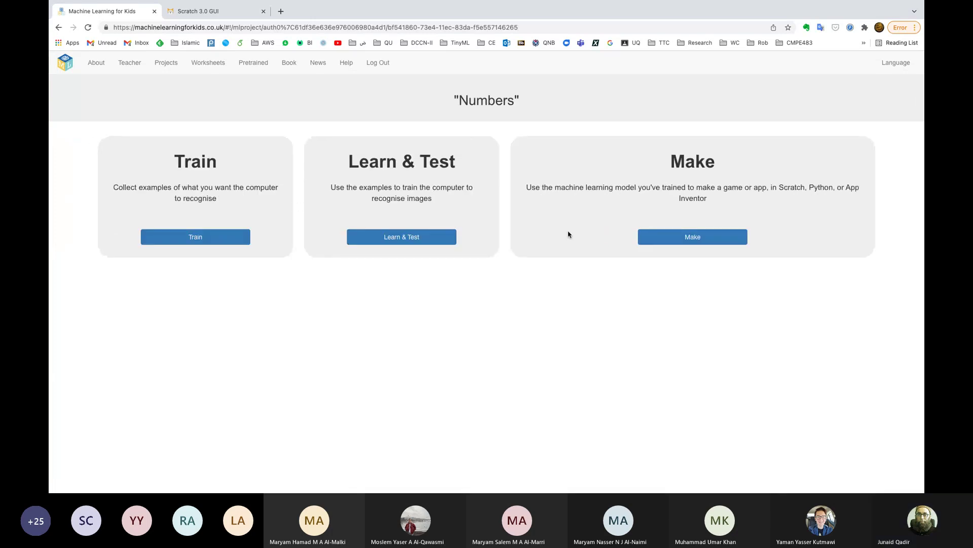
click(691, 241)
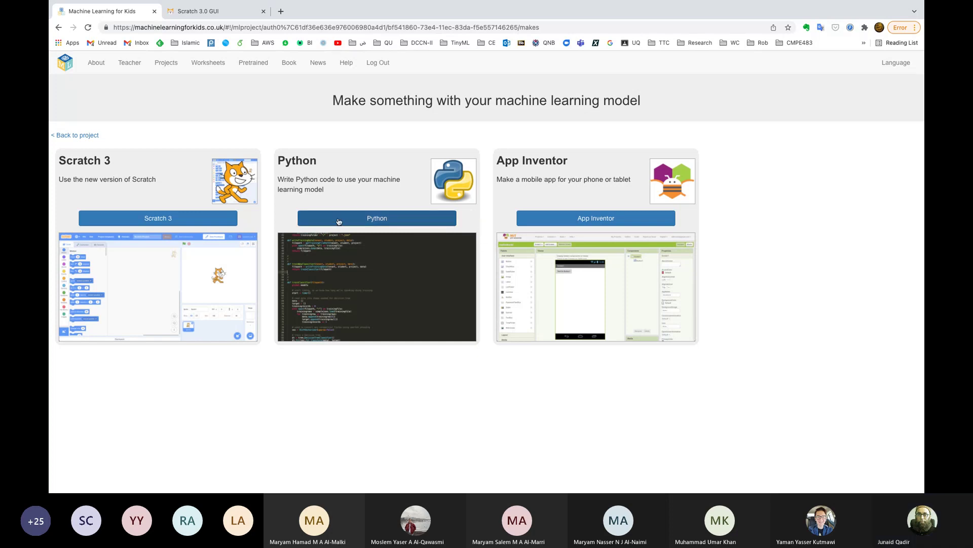
click(201, 222)
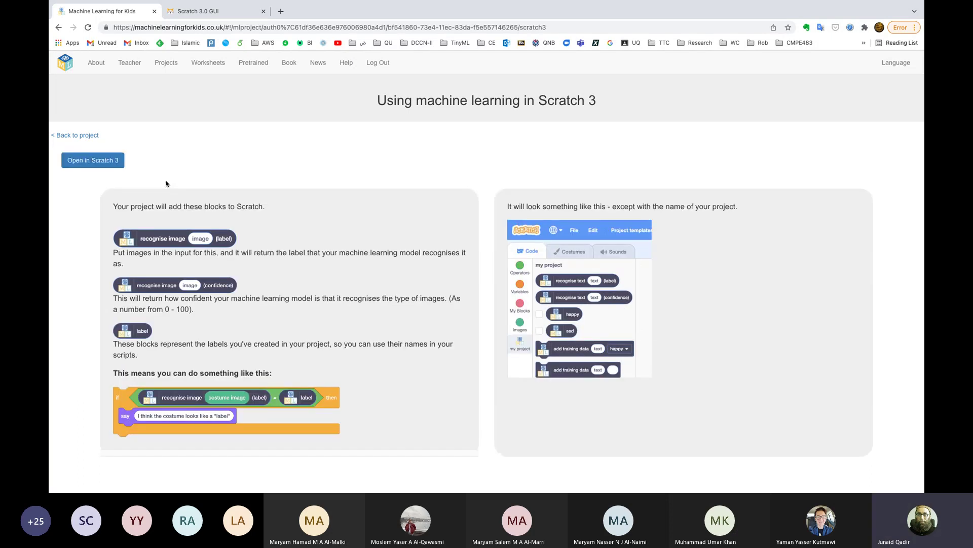
click(114, 165)
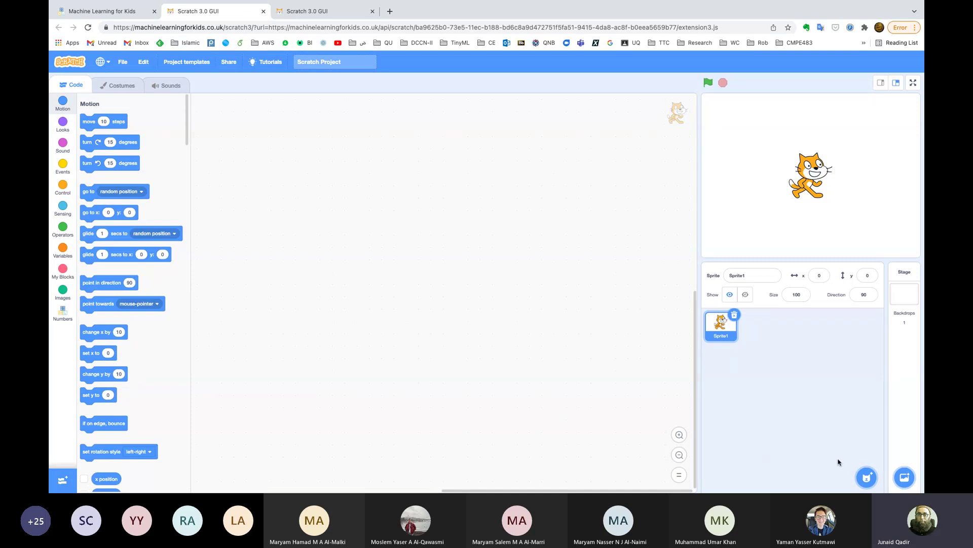
Upload juha.jpg from the Downloads folder as a new sprite and delete the default cat sprite
mouse_move(866, 477)
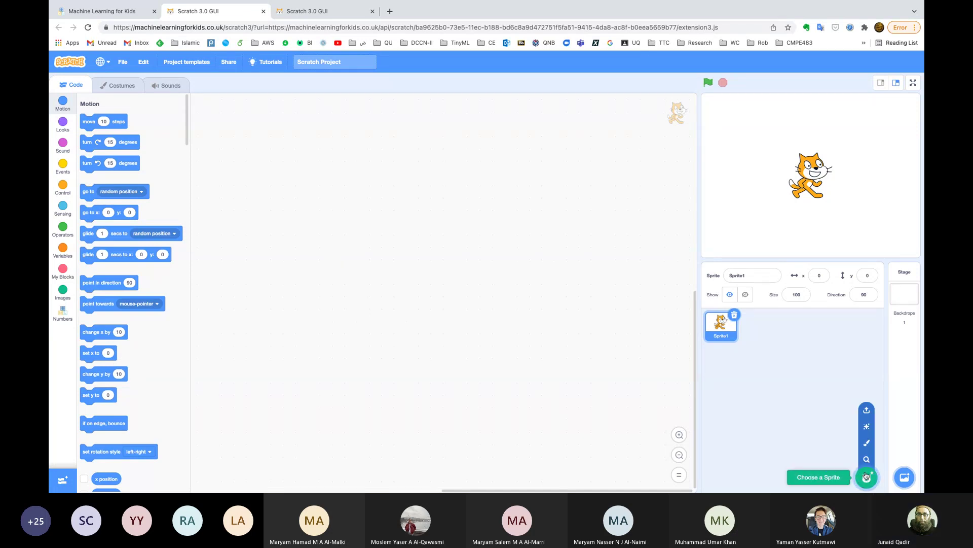
click(868, 411)
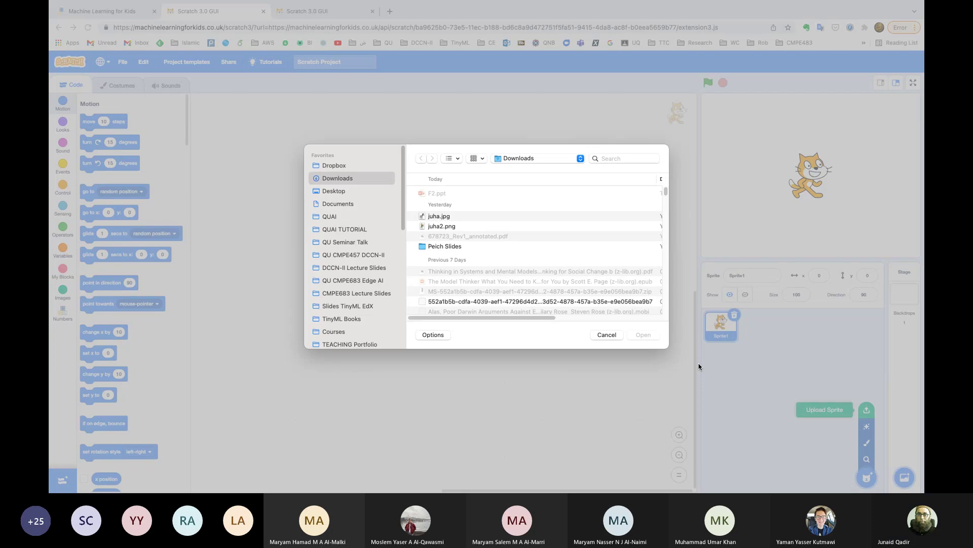
double_click(449, 217)
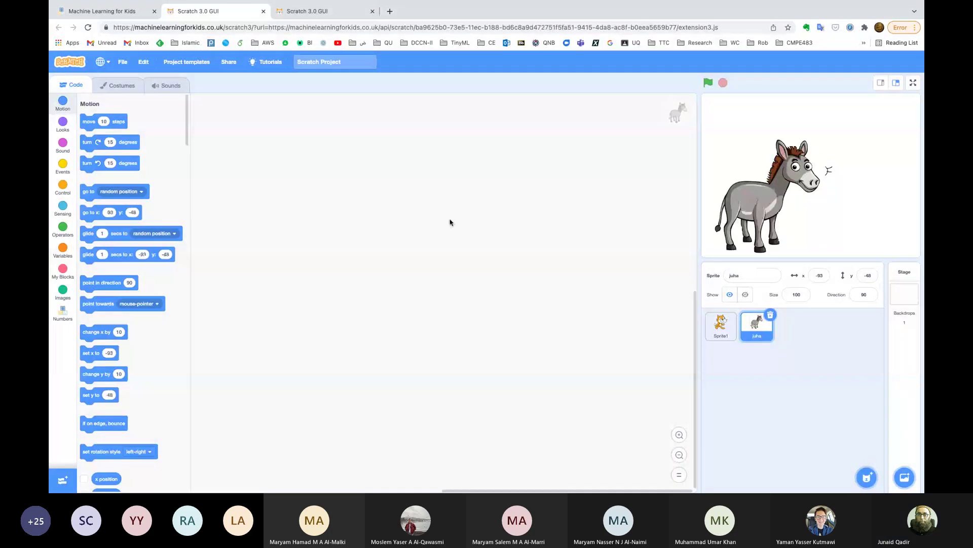
click(729, 321)
click(735, 315)
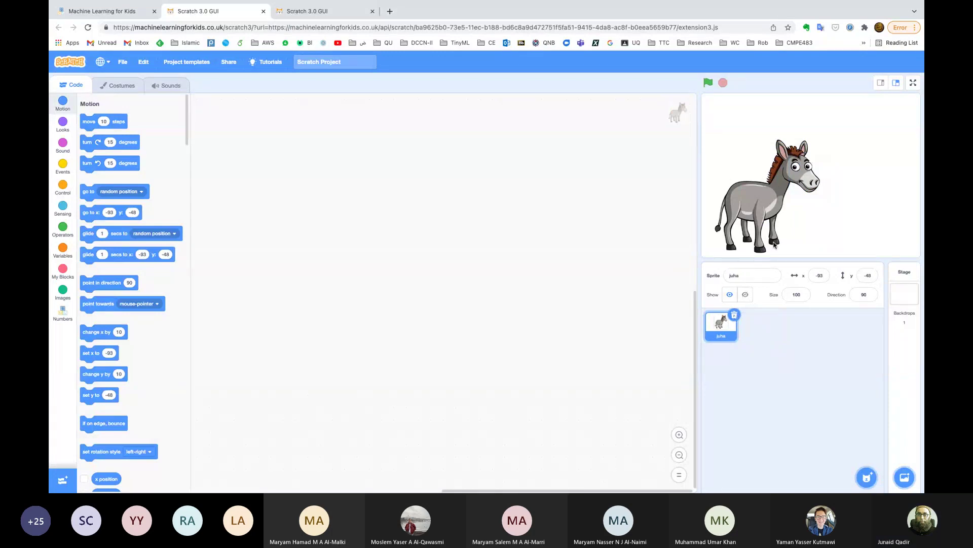
Set the juha donkey sprite's size to 50
click(795, 294)
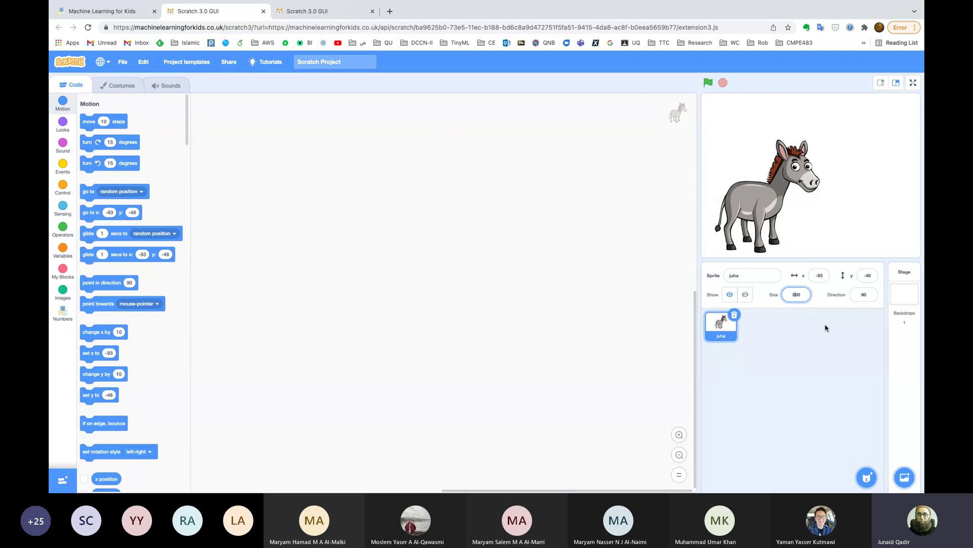
click(732, 369)
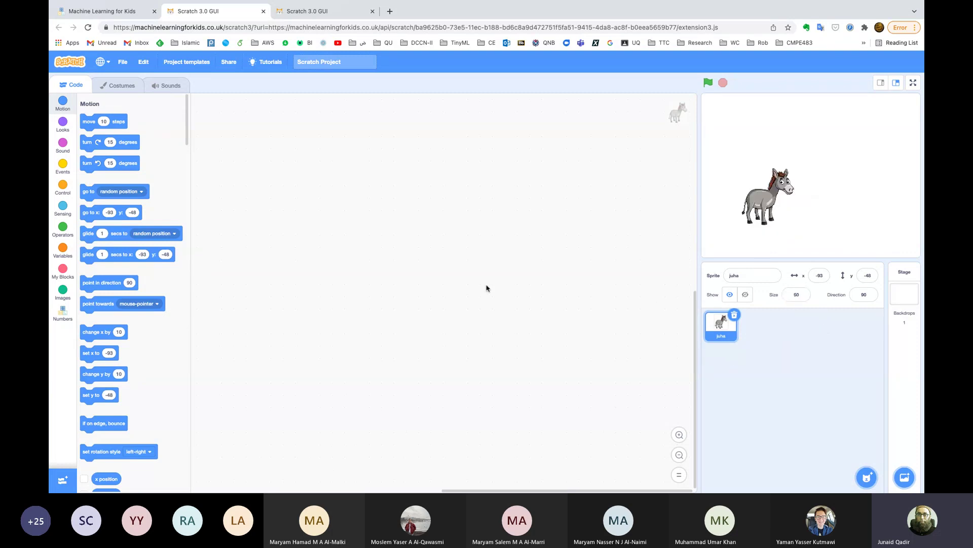
Look over the Numbers model blocks and the library of available extensions without adding one
click(63, 314)
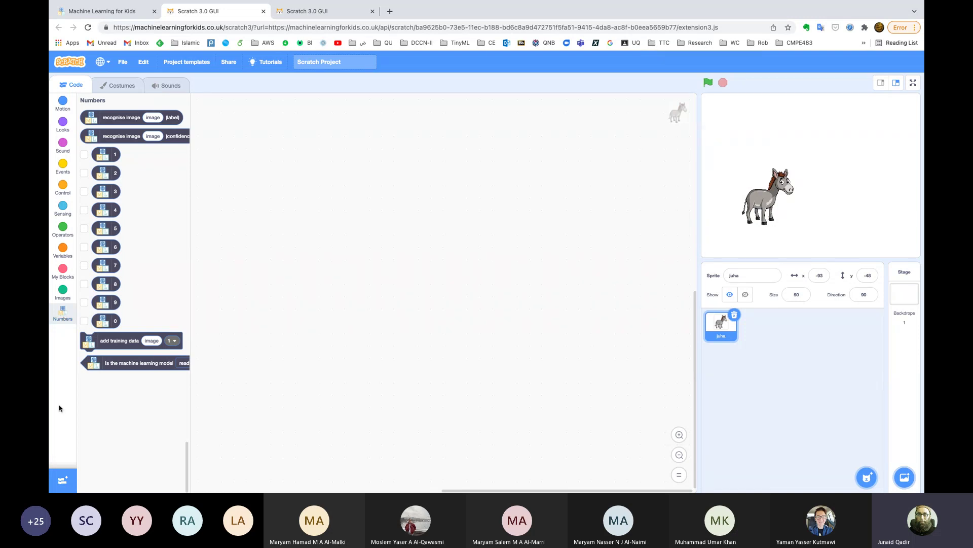
click(62, 480)
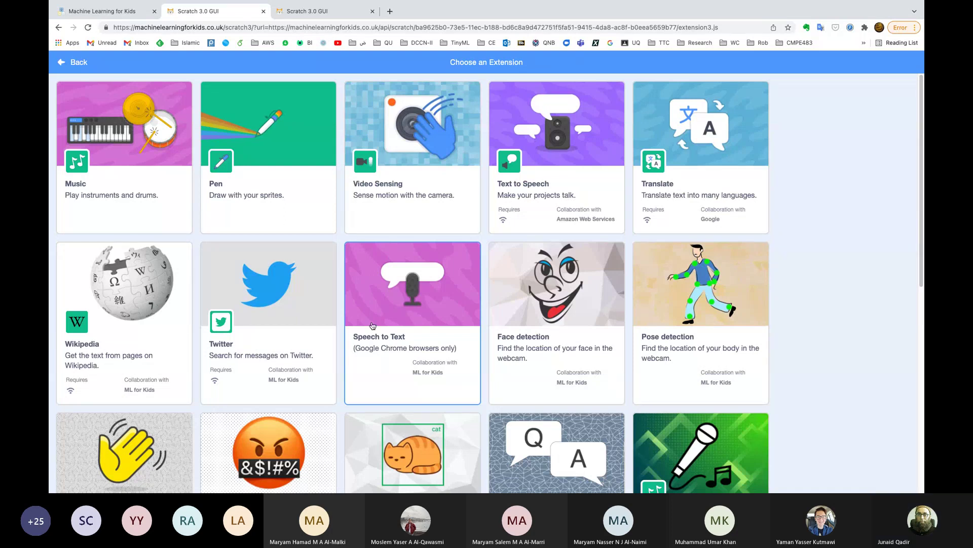
click(81, 65)
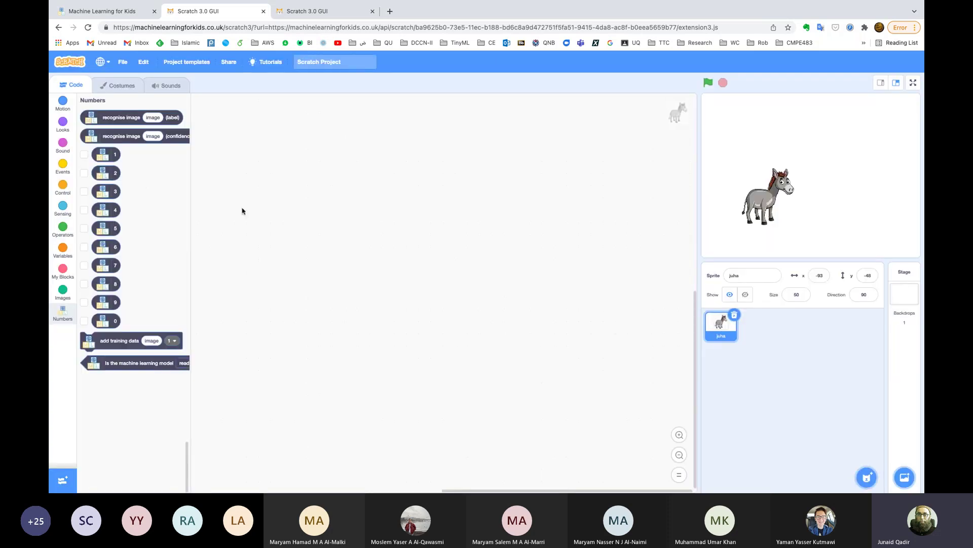
Create a second sprite to paint, with a blank costume, and adjust the paint fill colour
mouse_move(866, 480)
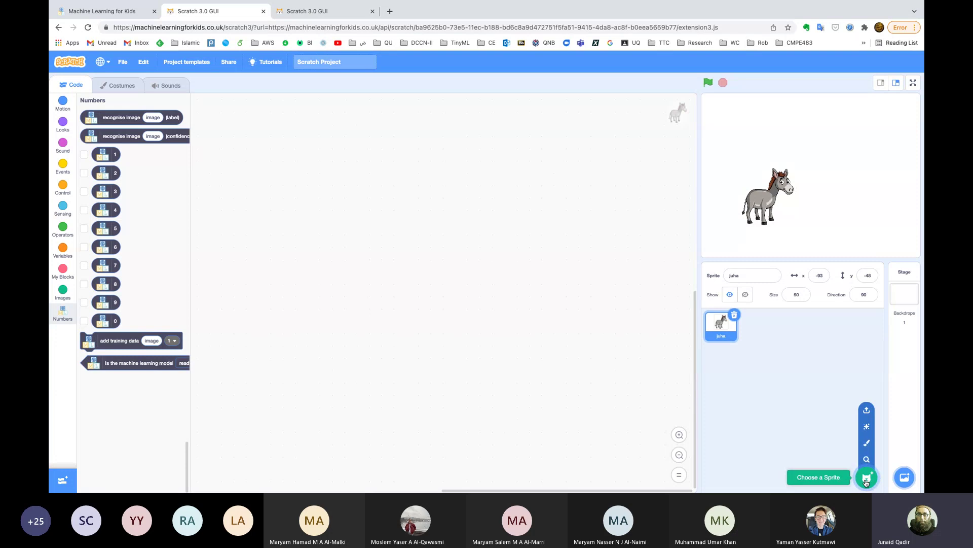
click(869, 447)
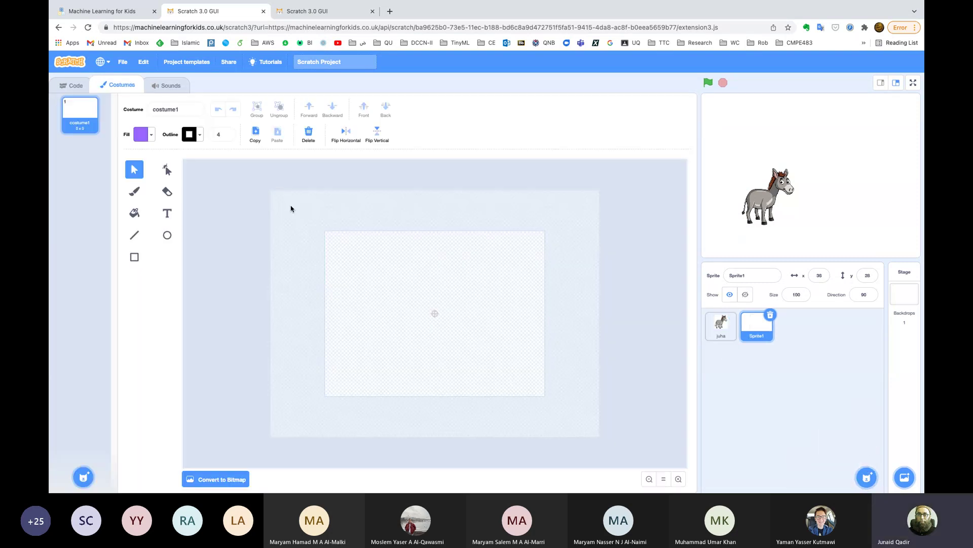
click(151, 135)
drag(167, 237, 109, 240)
click(333, 303)
Start the blank sprite's script with a "when green flag clicked" block and attach a "set my variable to 0" block beneath it
click(79, 90)
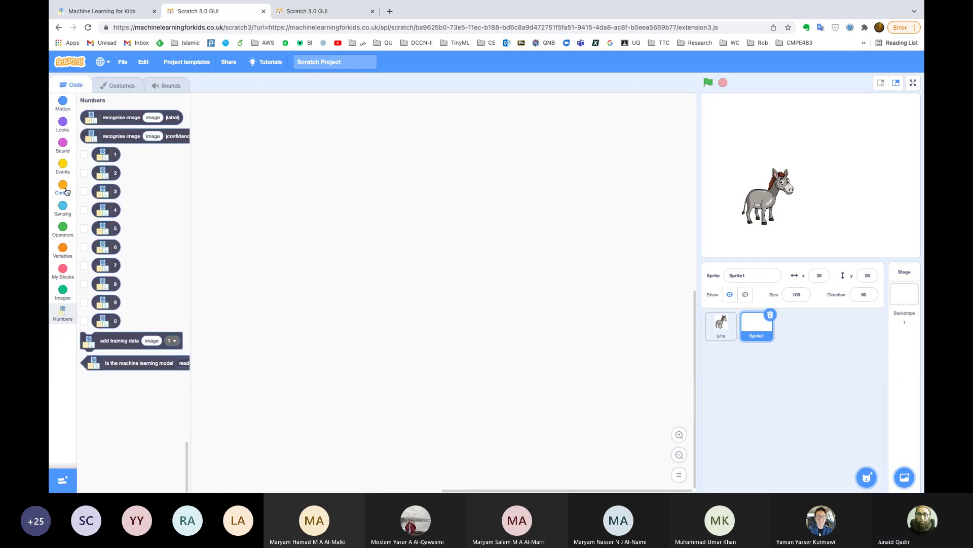
click(63, 166)
drag(104, 123, 326, 148)
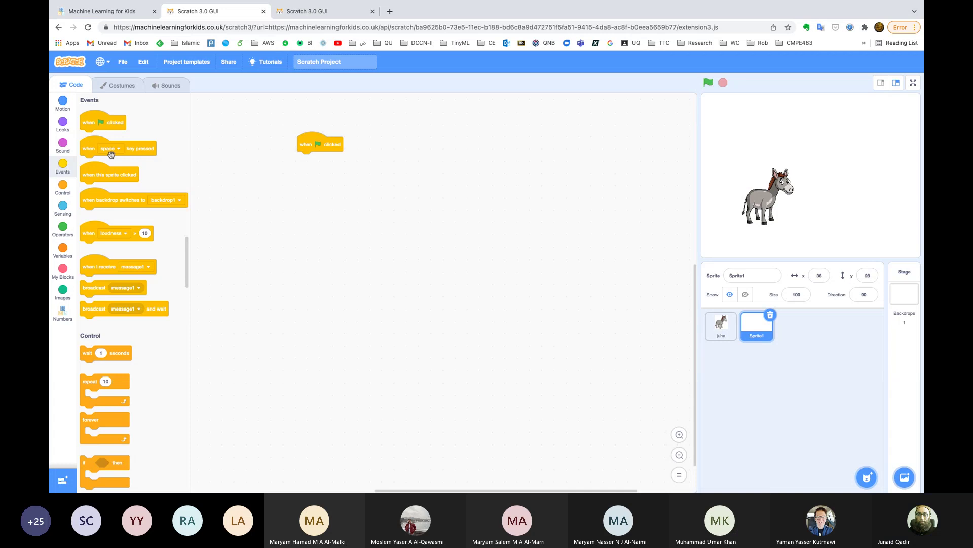
click(63, 249)
drag(113, 156, 325, 159)
Rename the variable "my variable" to "number"
click(337, 161)
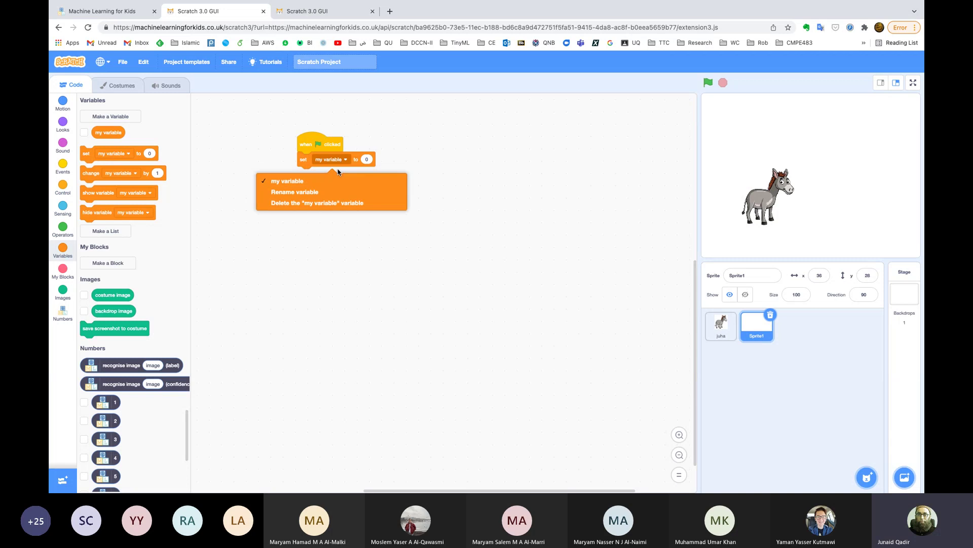
click(320, 191)
text(num)
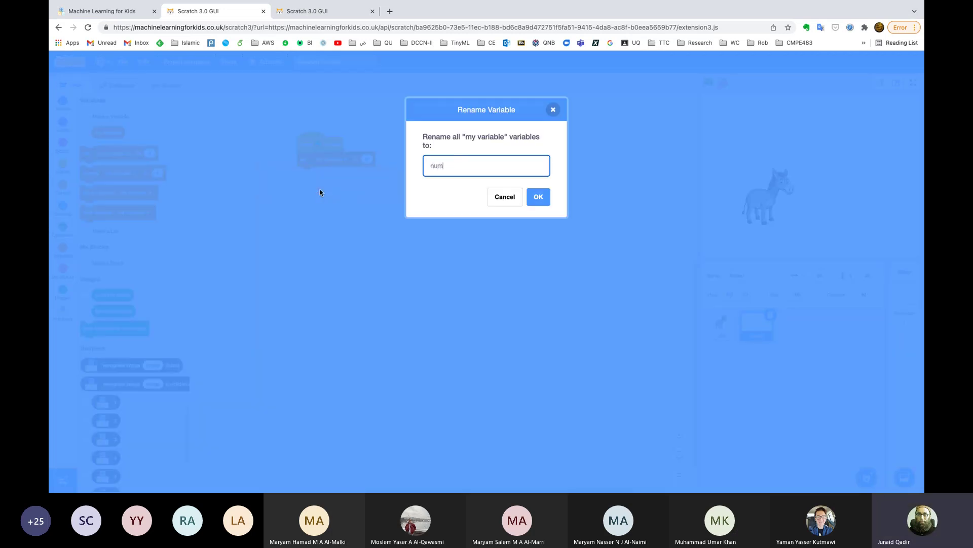
text(veer)
key(Return)
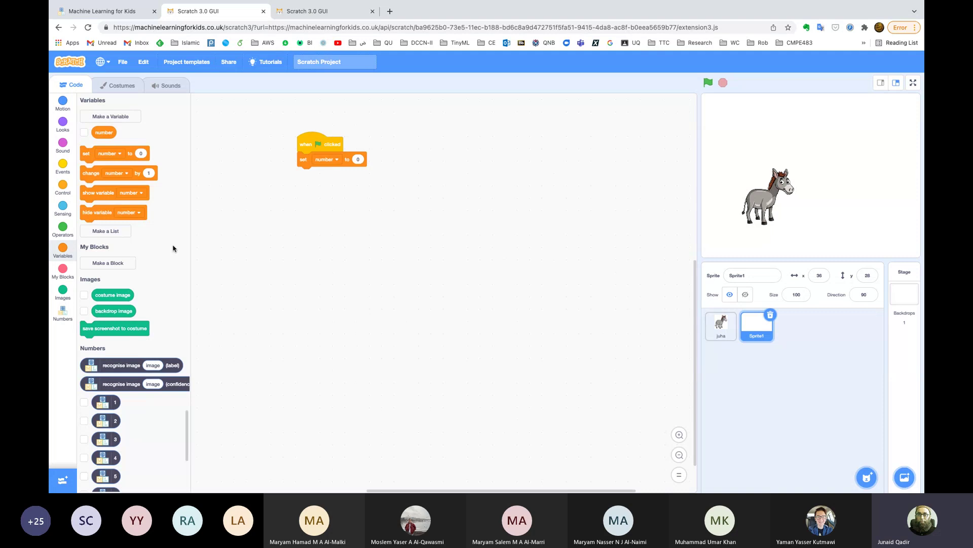
Set number to the Numbers model's "recognise image (label)" block, using the costume image as its input
click(62, 313)
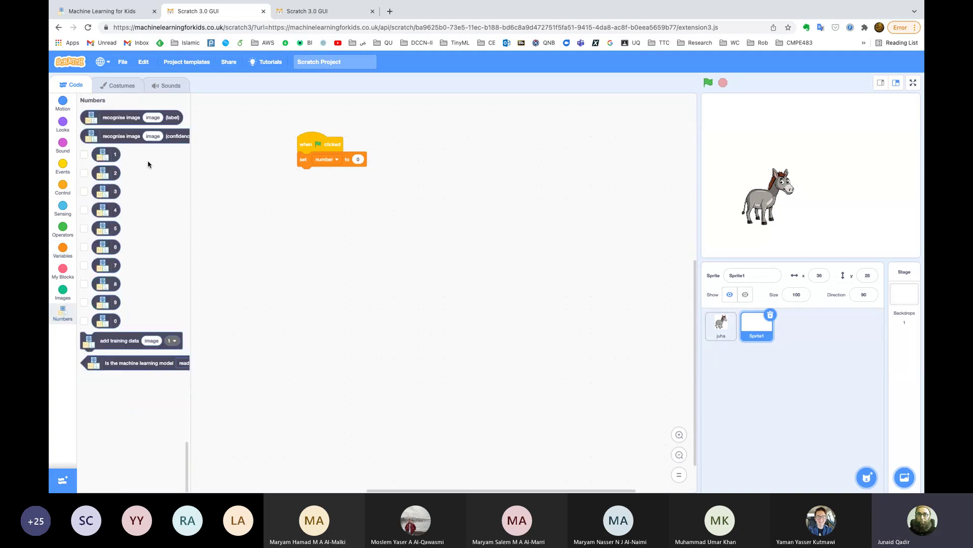
drag(129, 120, 386, 168)
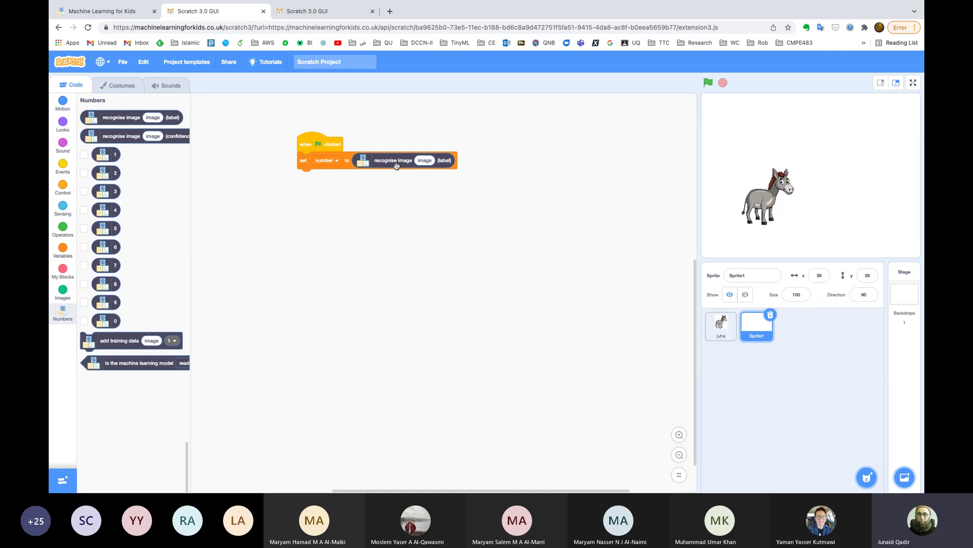
click(425, 160)
click(63, 250)
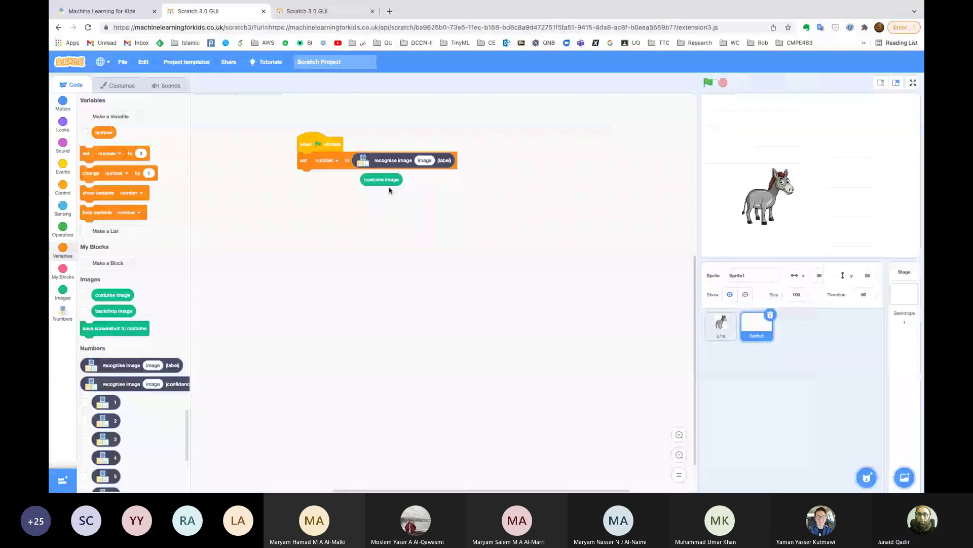
drag(393, 187, 435, 163)
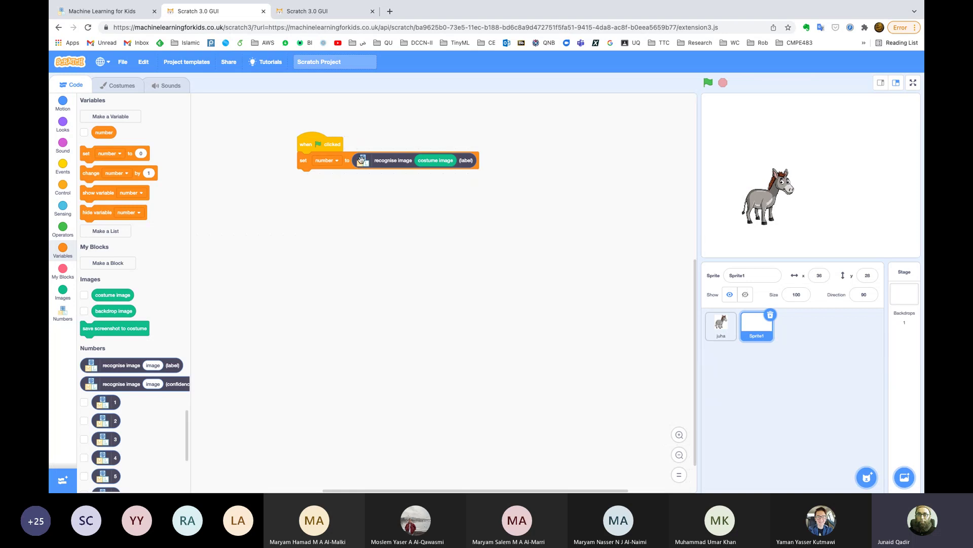
Add a broadcast block at the end of the script that sends a new message named "numberDetected"
click(63, 172)
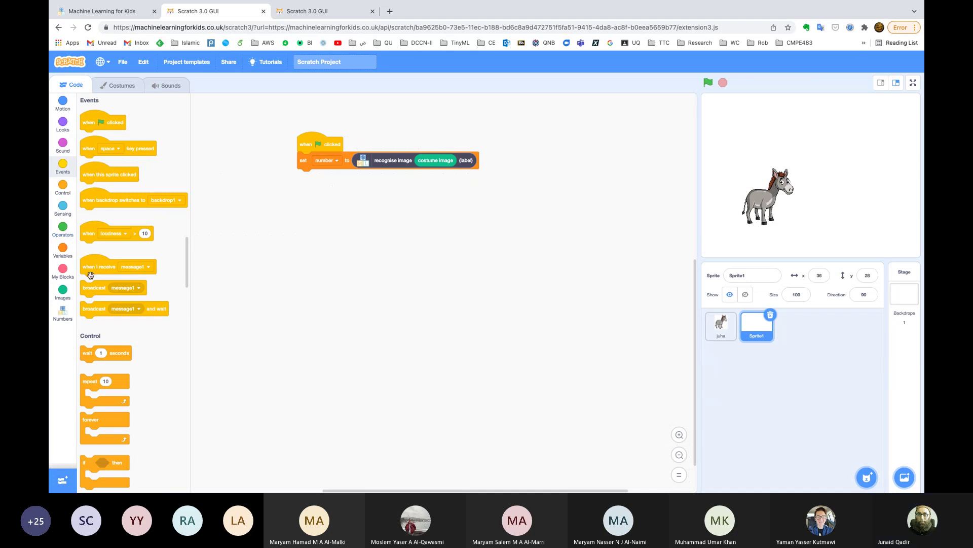
drag(91, 288, 310, 181)
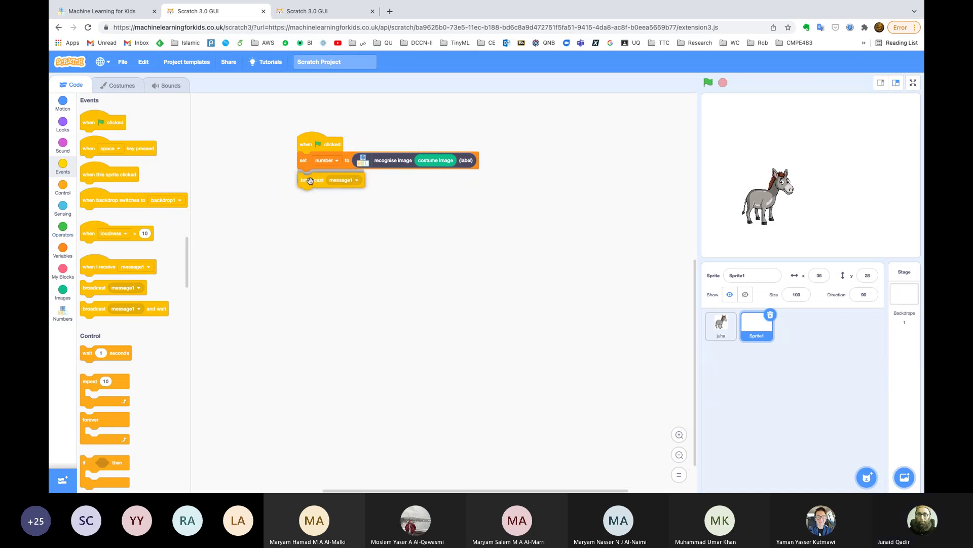
click(335, 177)
text(numberDetected)
click(539, 188)
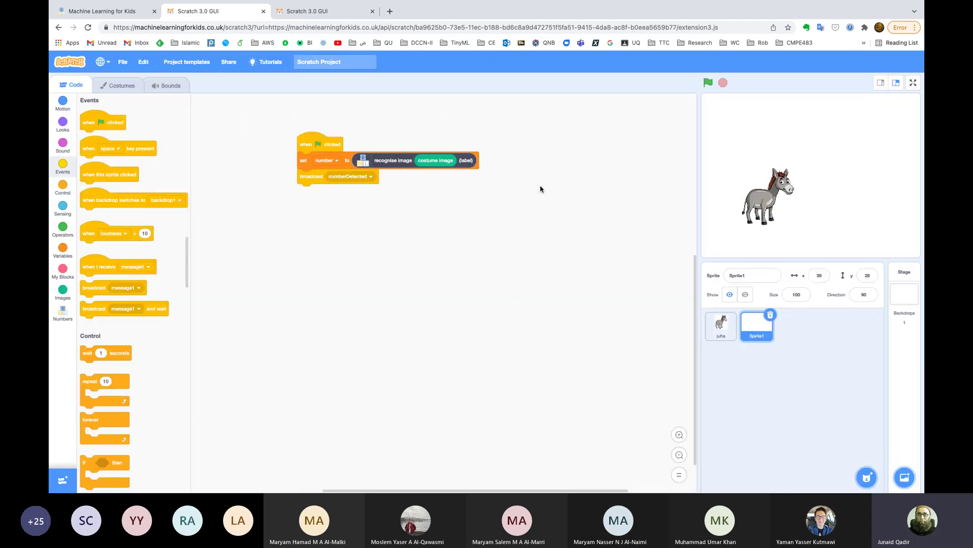
Place a "say Hello!" block without a duration in the juha donkey sprite's script area
click(718, 326)
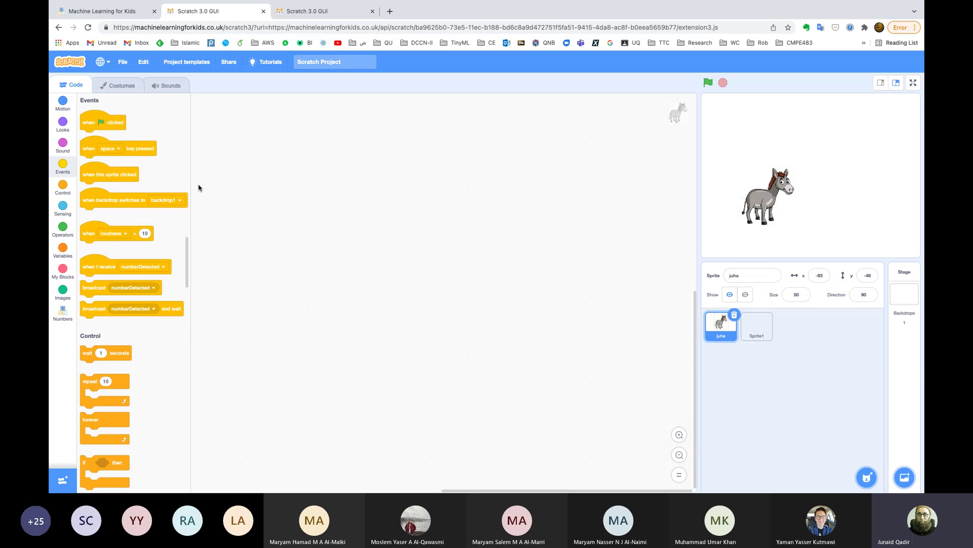
click(69, 131)
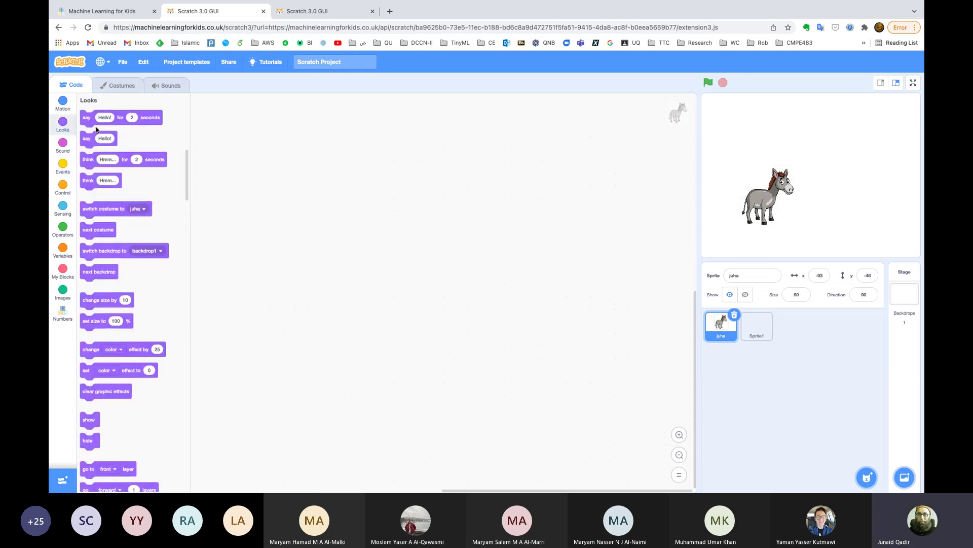
drag(89, 141, 283, 163)
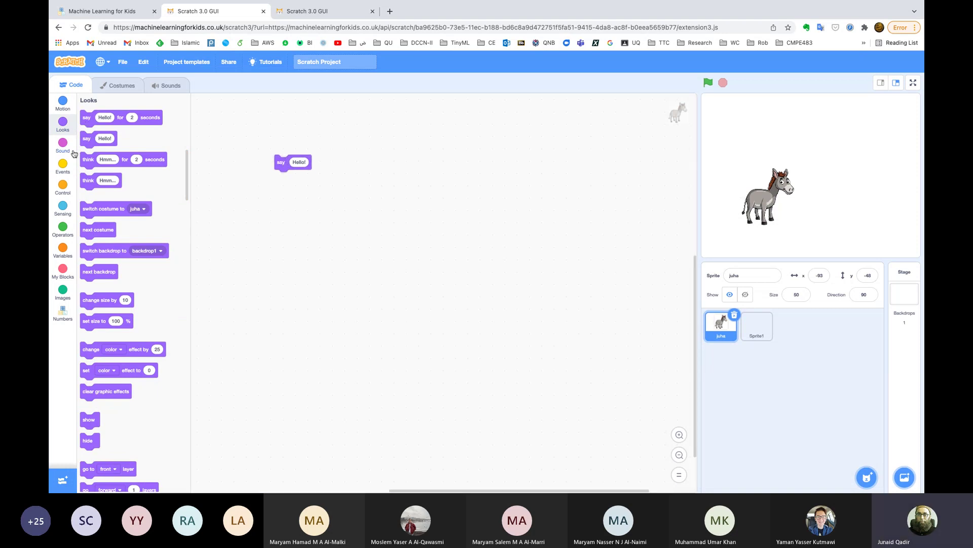